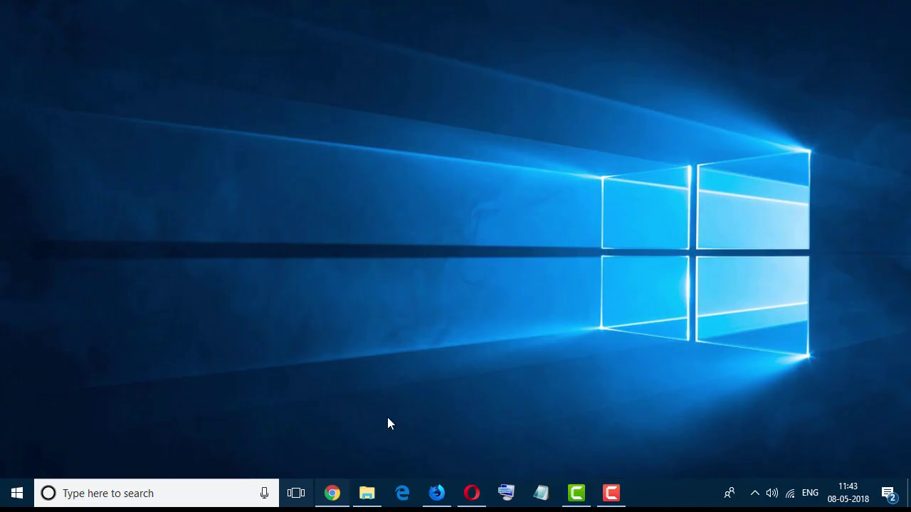
Launch Opera from the taskbar to bring up the Facebook profile page.
click(472, 494)
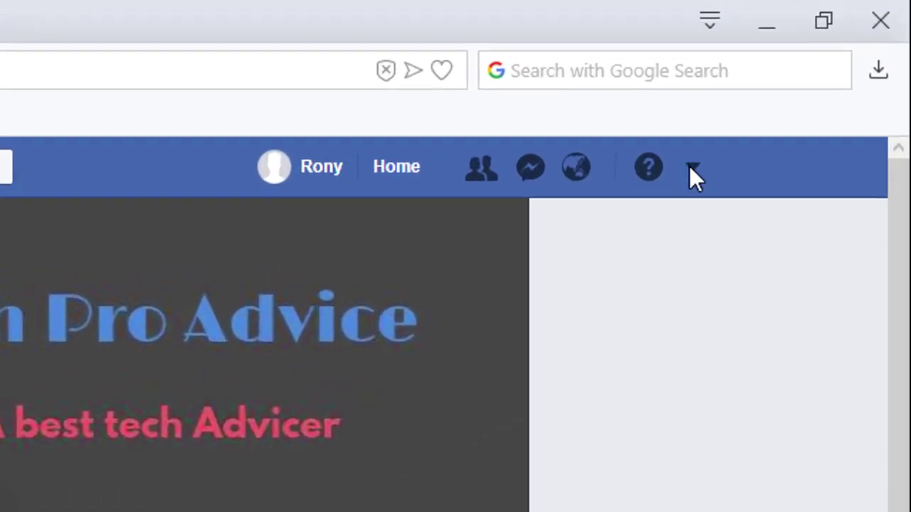
Choose Create Page from the account dropdown in the Facebook header.
click(690, 167)
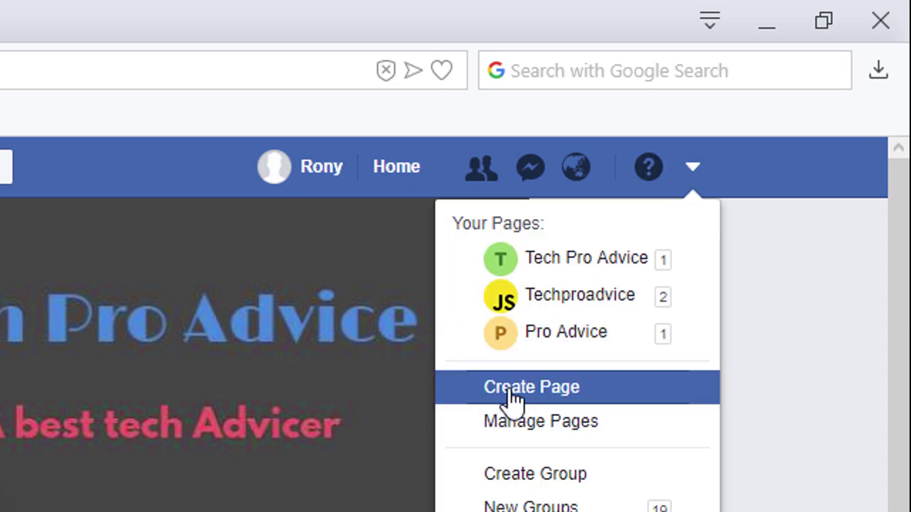
click(513, 399)
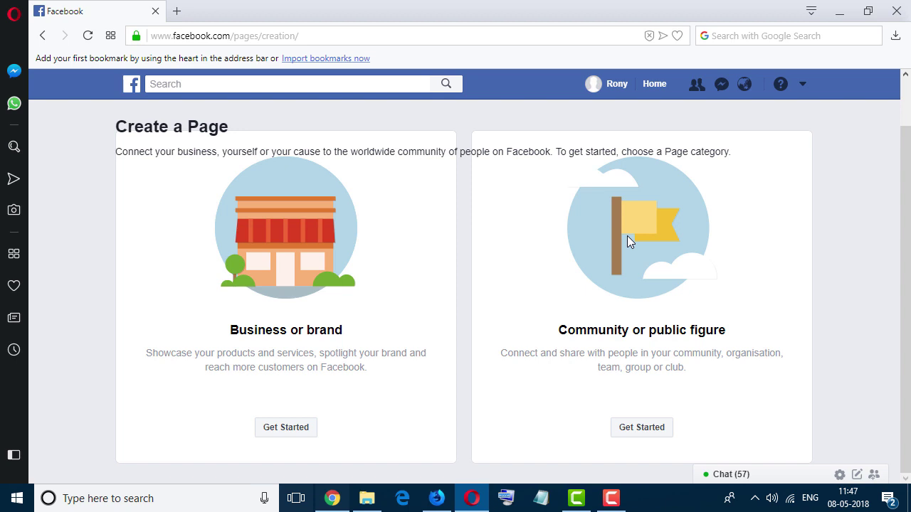
Start a Community or public figure Page named 'E-techhow' with category Entertainment Website.
click(640, 428)
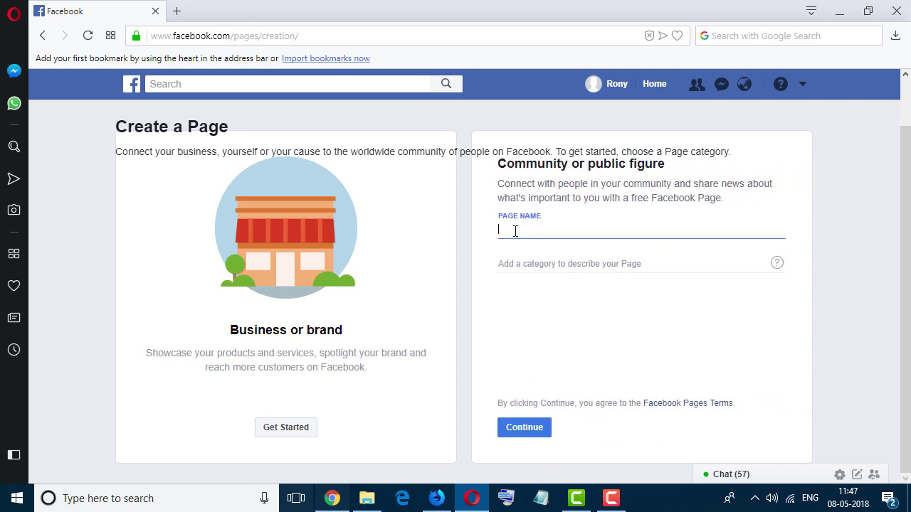
text(e-t)
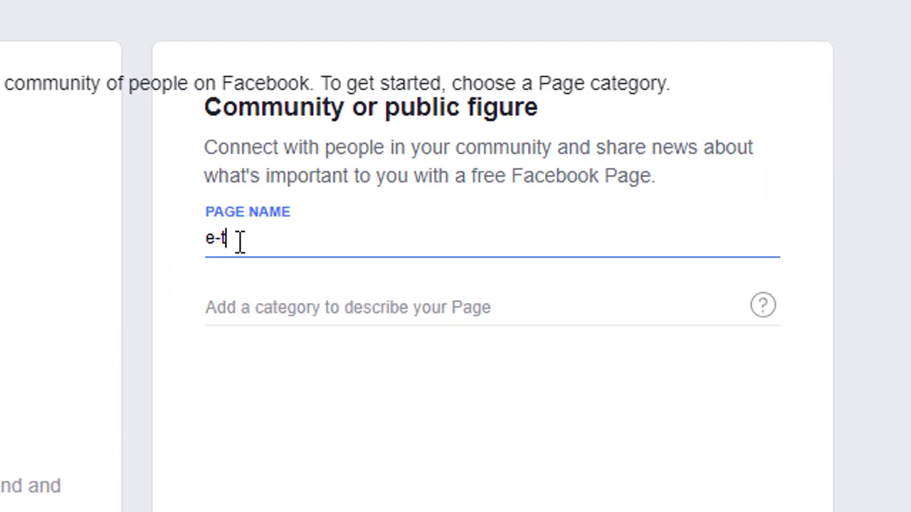
text(echhow)
click(380, 312)
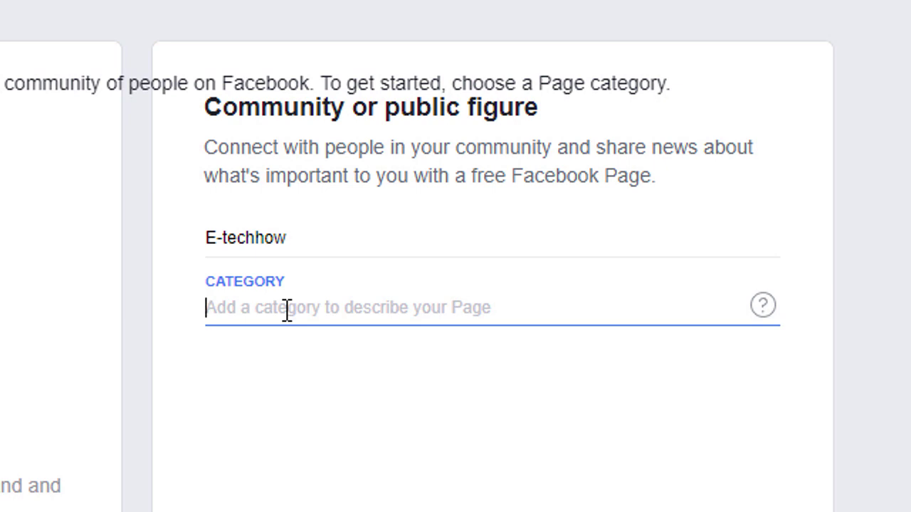
text(ent)
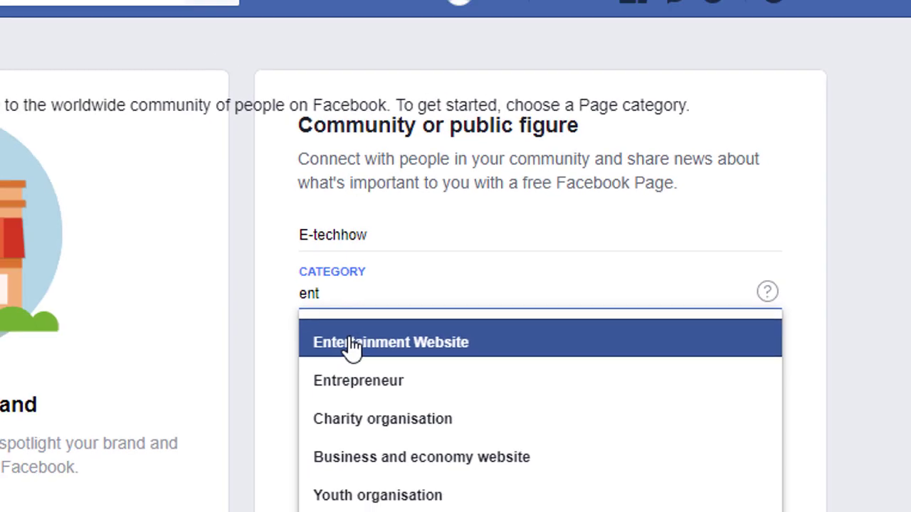
click(264, 370)
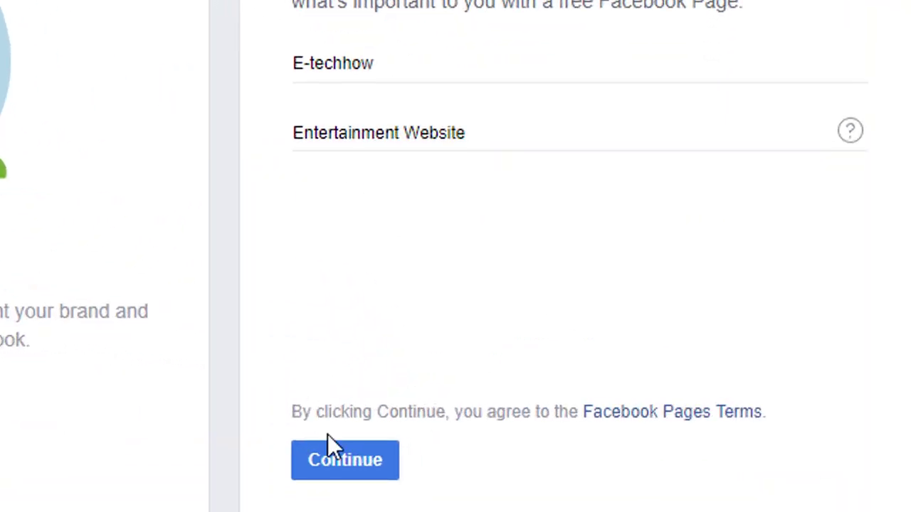
Create the Page and upload 'techproadvice facebook page.png' from Desktop\a as its profile picture.
click(331, 462)
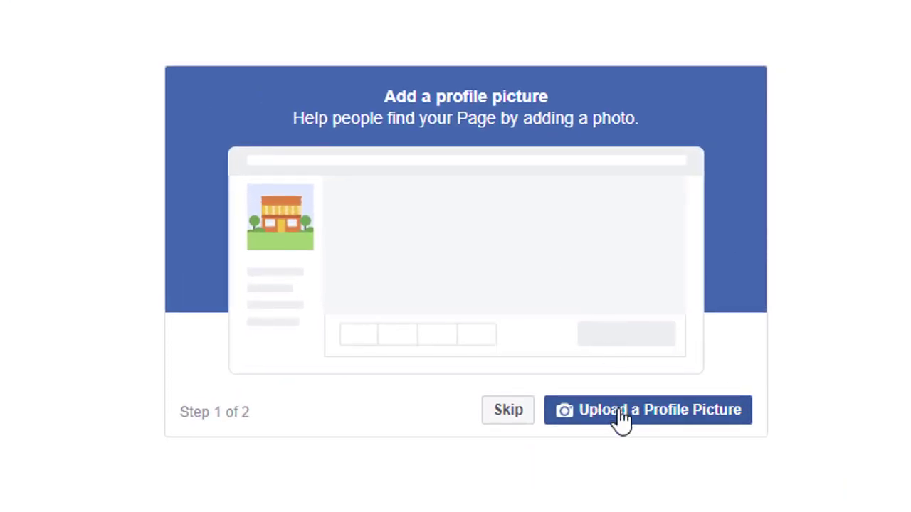
click(621, 420)
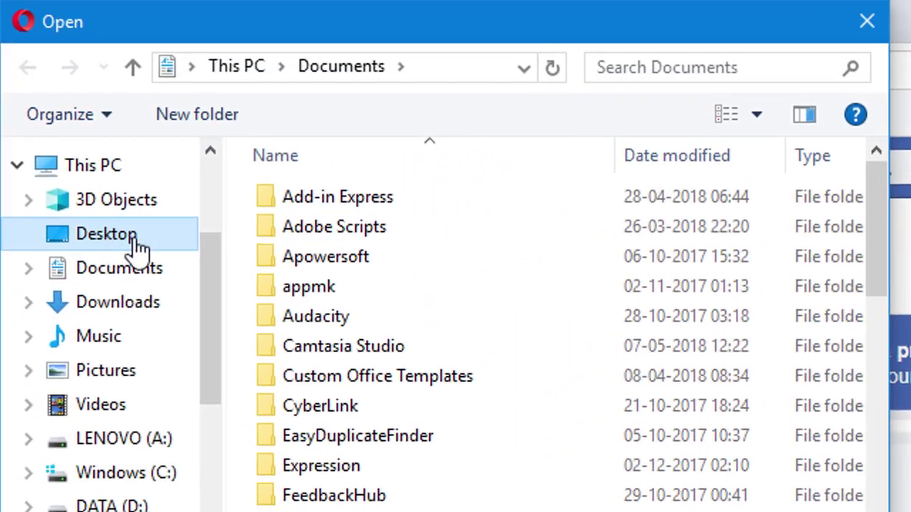
click(133, 242)
double_click(356, 217)
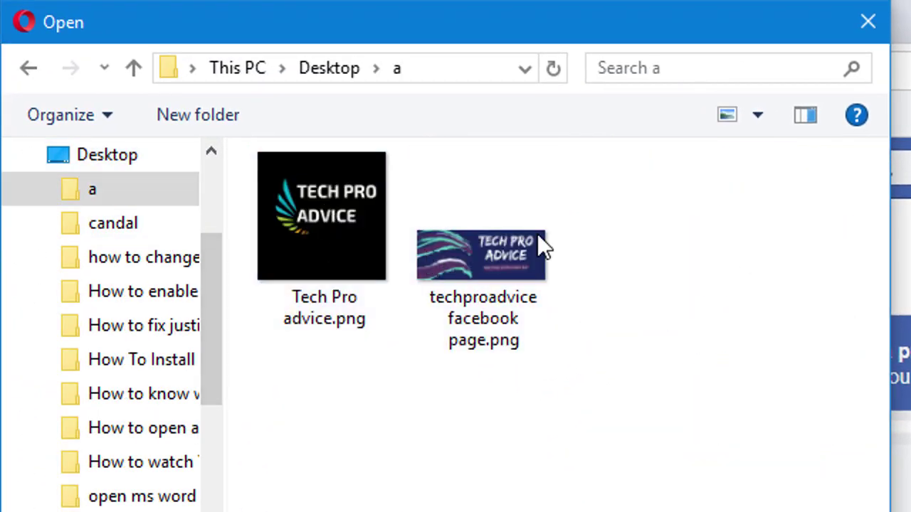
click(429, 261)
click(337, 326)
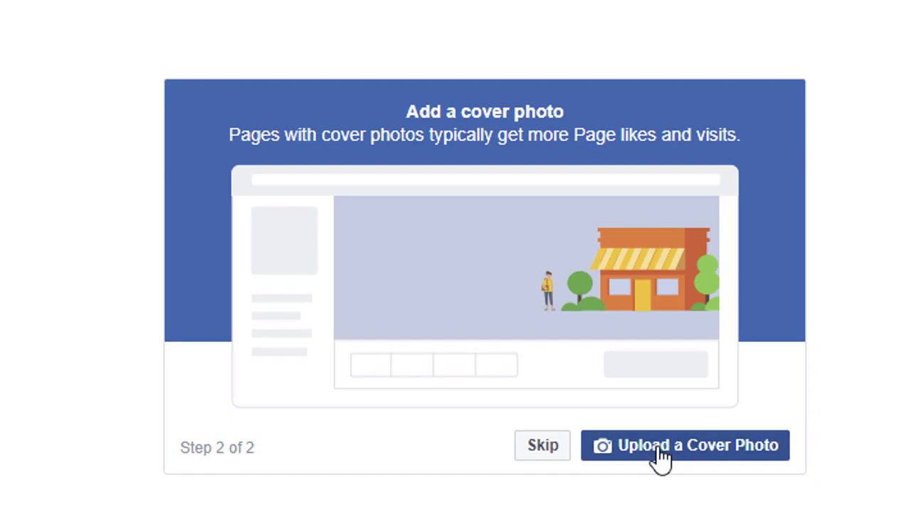
Upload 'Tech Pro advice.png' as the Page's cover photo.
click(661, 459)
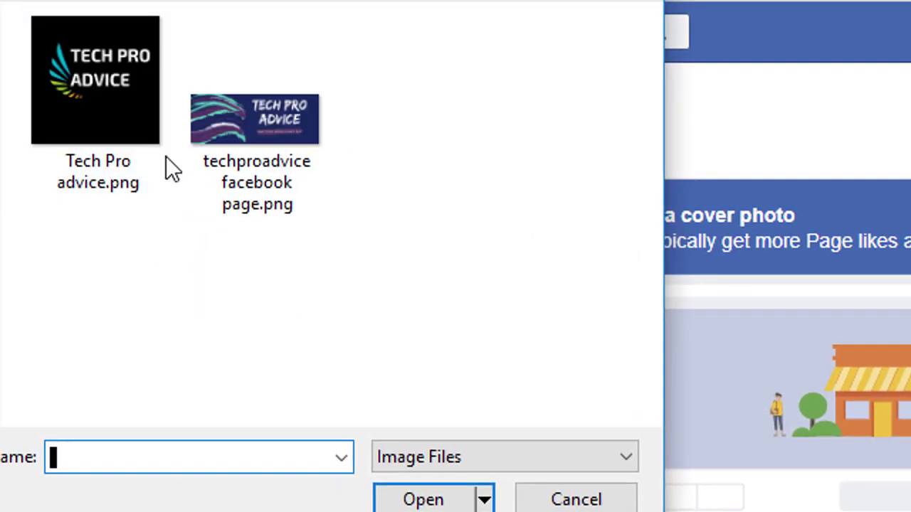
click(100, 91)
click(407, 498)
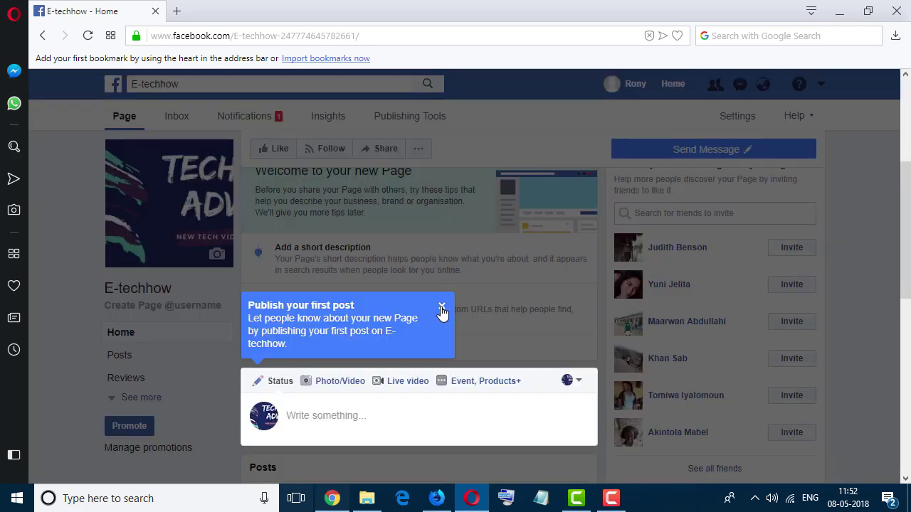
Dismiss the invite tip and switch the Page's action button from Send Message to Watch Video.
click(441, 309)
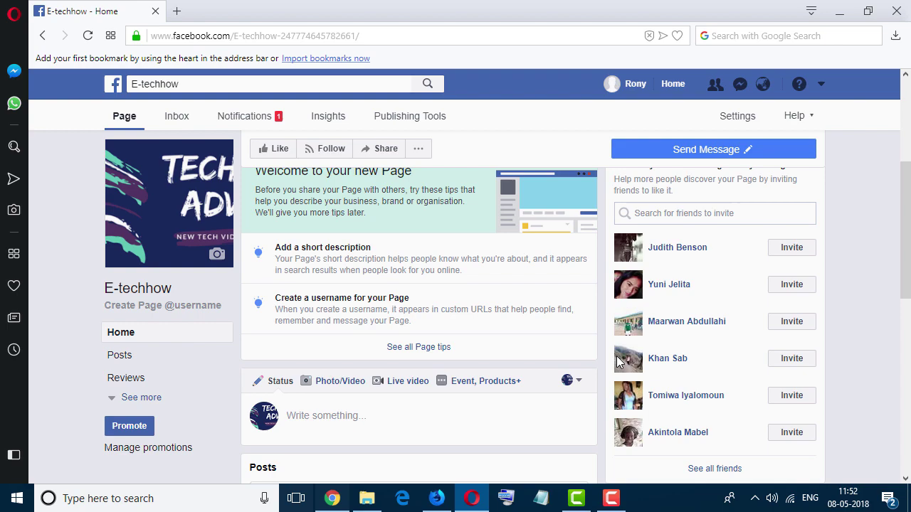
drag(905, 253, 908, 196)
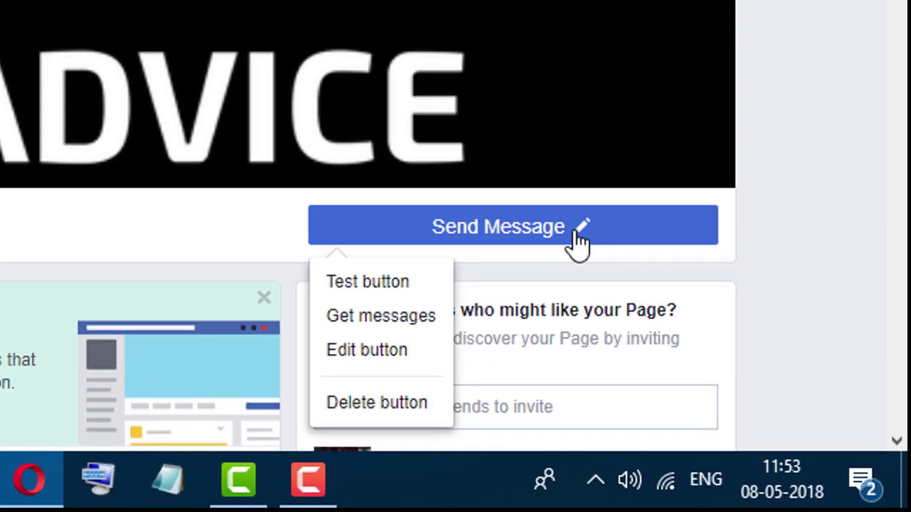
click(582, 242)
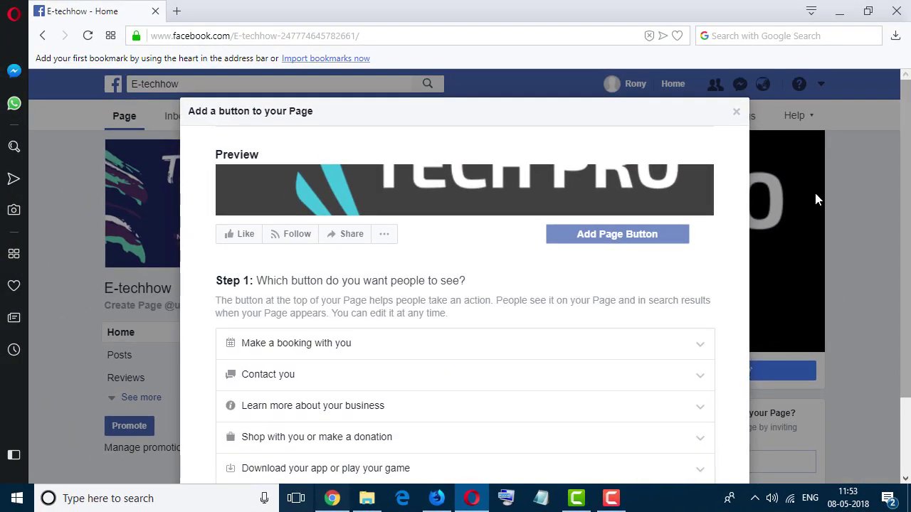
scroll(905, 285, down, 1)
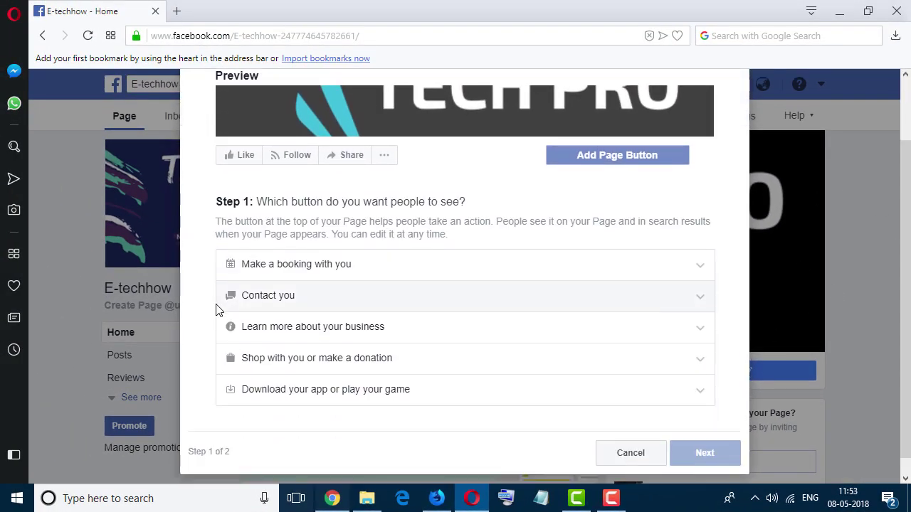
scroll(308, 327, down, 1)
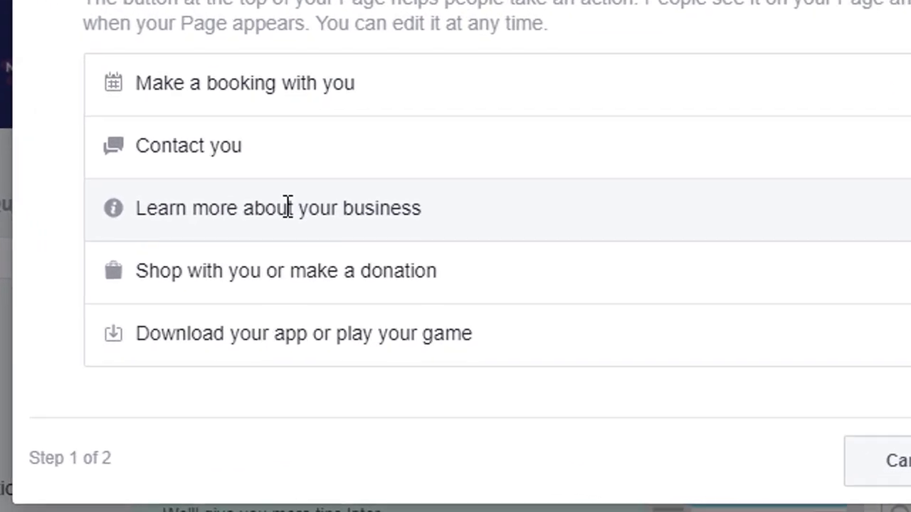
drag(347, 206, 335, 207)
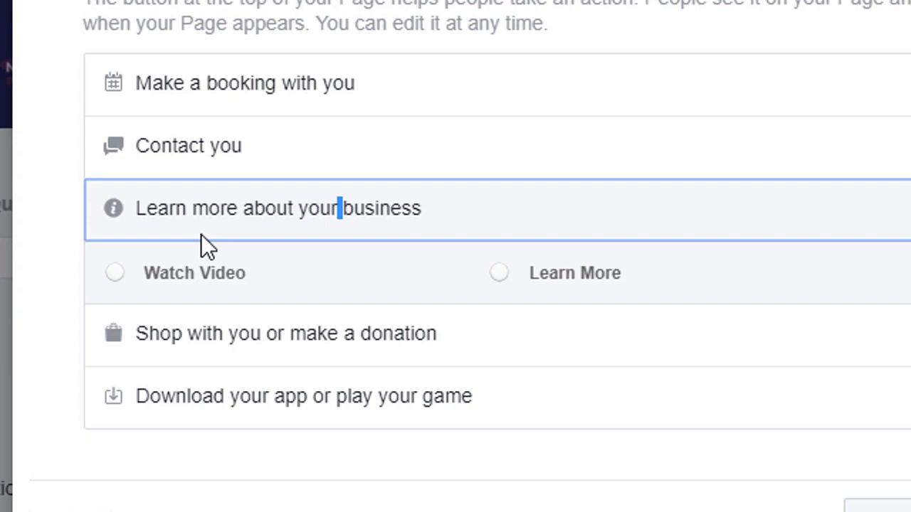
click(114, 273)
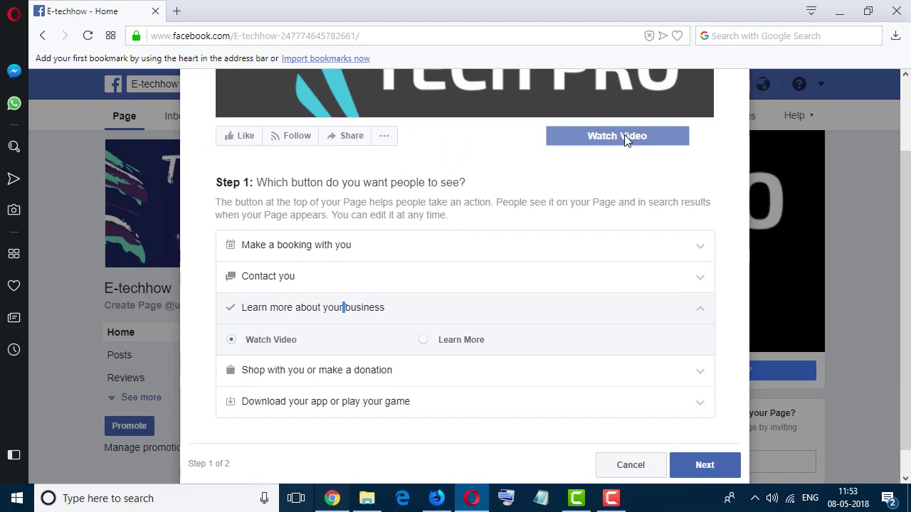
Move to Step 2 and choose Website Link as the Watch Video button's destination.
click(704, 467)
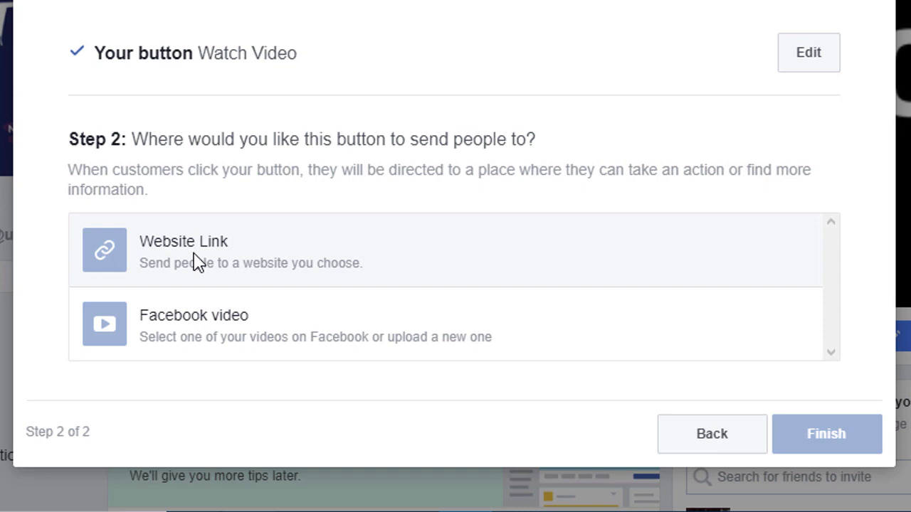
click(203, 259)
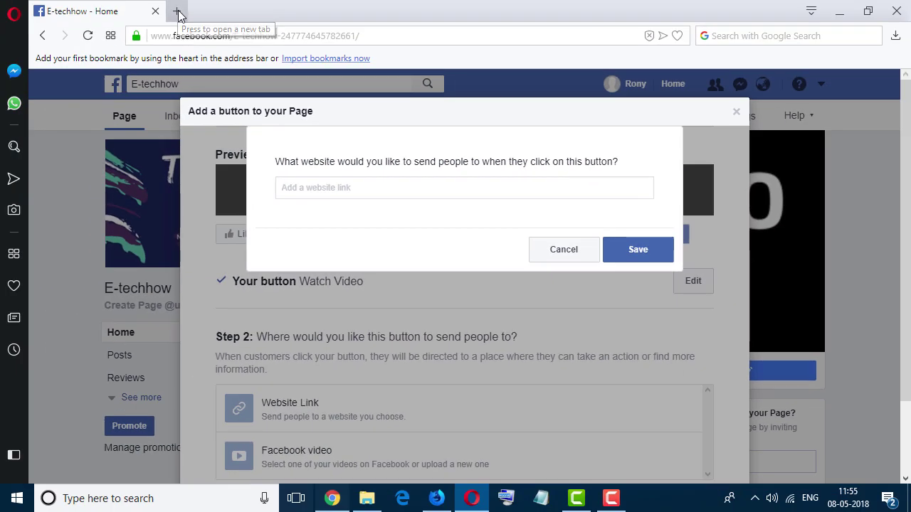
In a new tab, paste-and-go to the e-TechHow YouTube channel and select its URL.
click(178, 12)
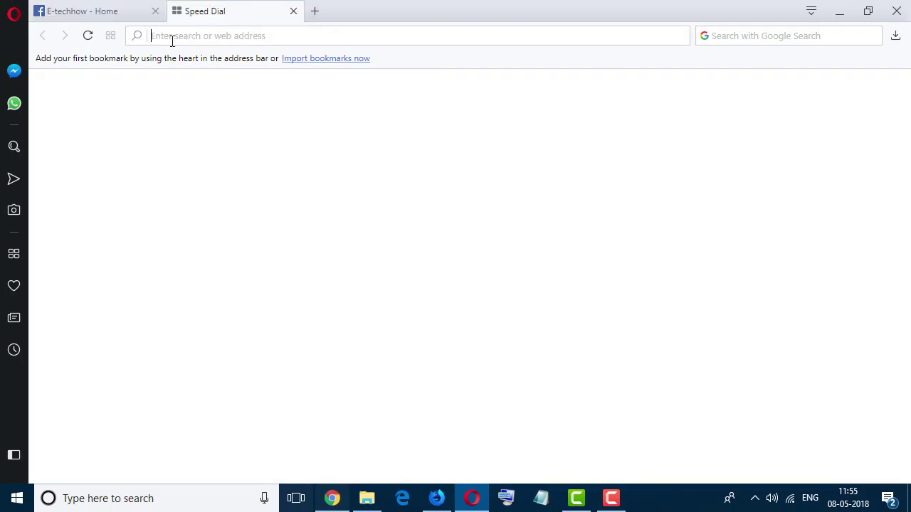
right_click(170, 38)
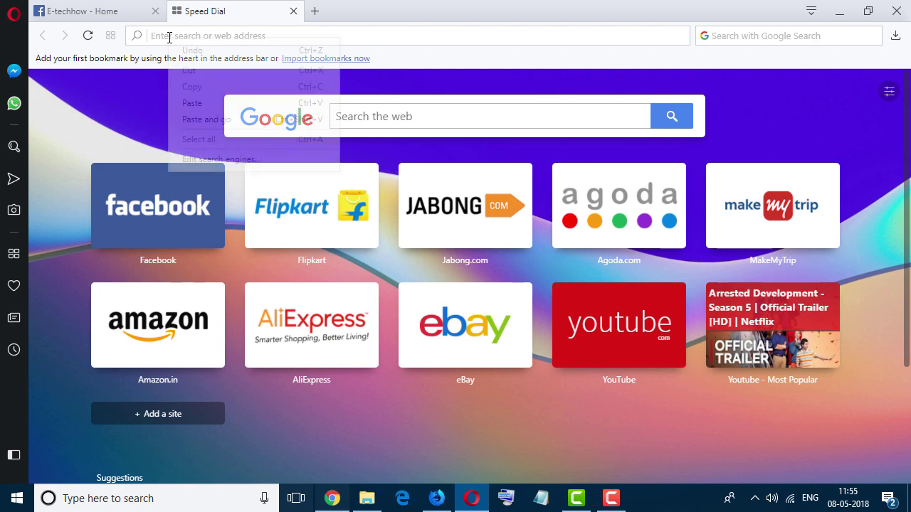
click(206, 120)
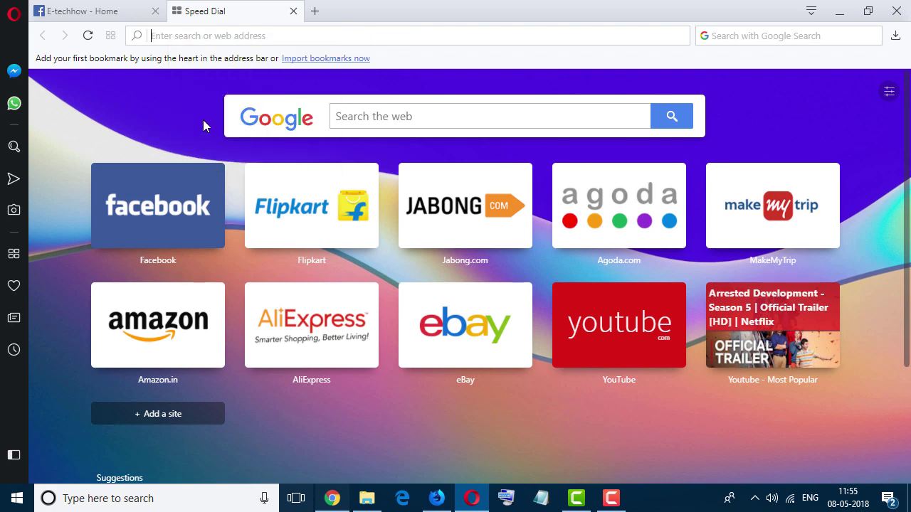
click(270, 37)
right_click(270, 37)
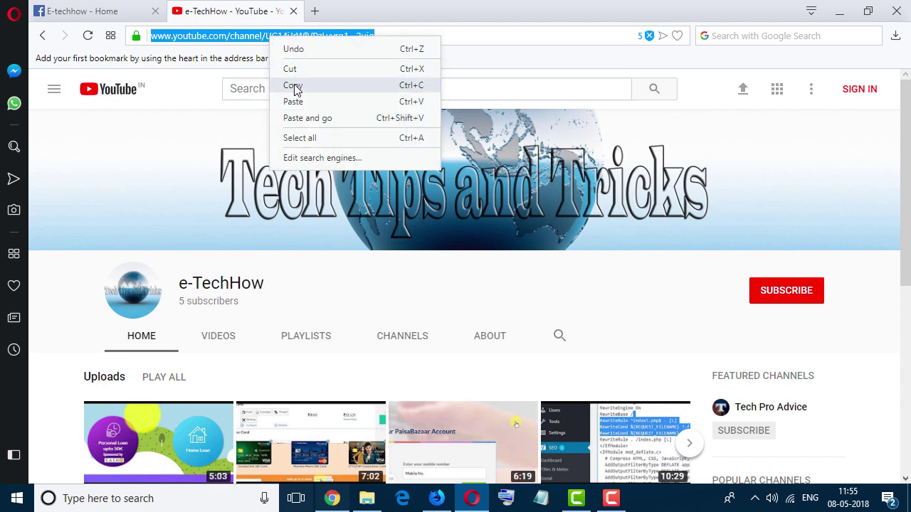
Paste the copied channel URL into the button's website link field, then save and finish.
click(294, 85)
click(83, 13)
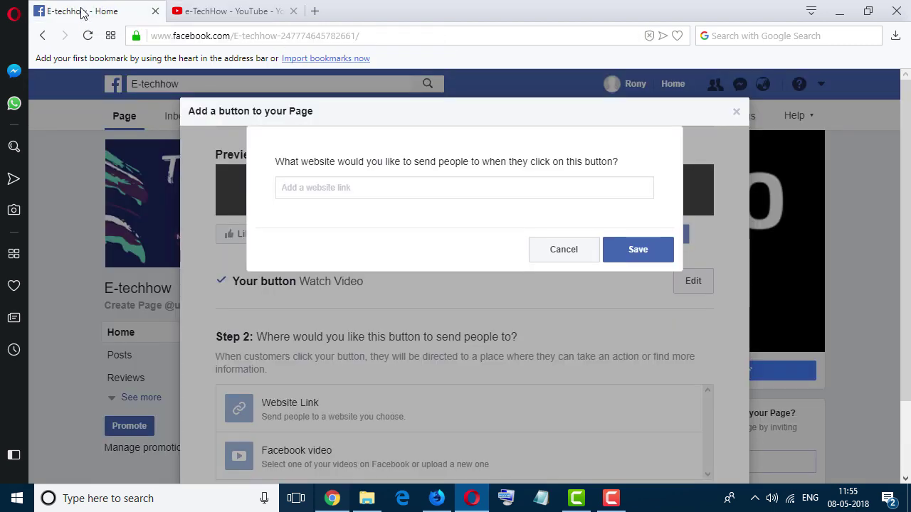
right_click(307, 187)
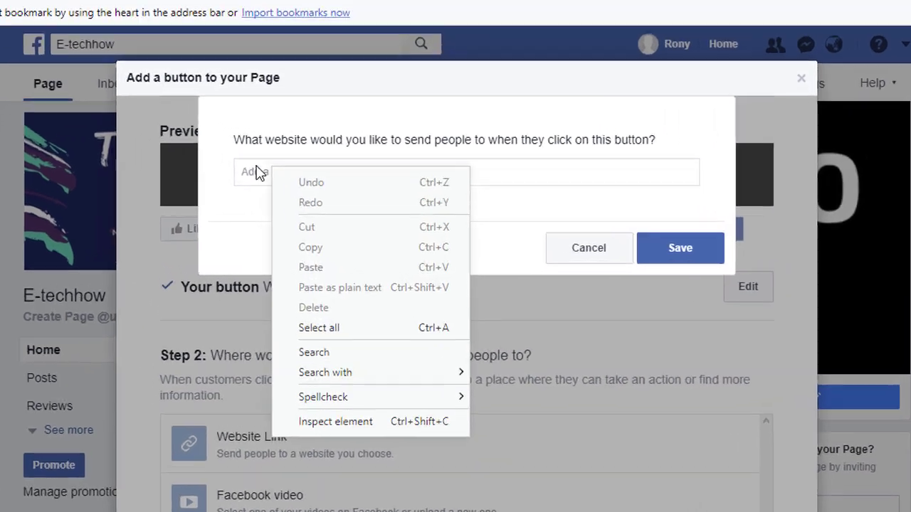
click(295, 187)
right_click(293, 187)
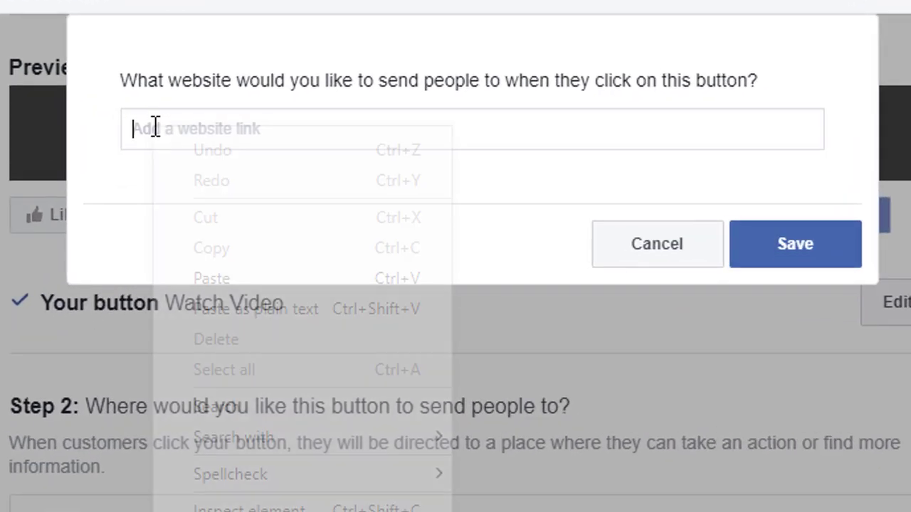
click(213, 279)
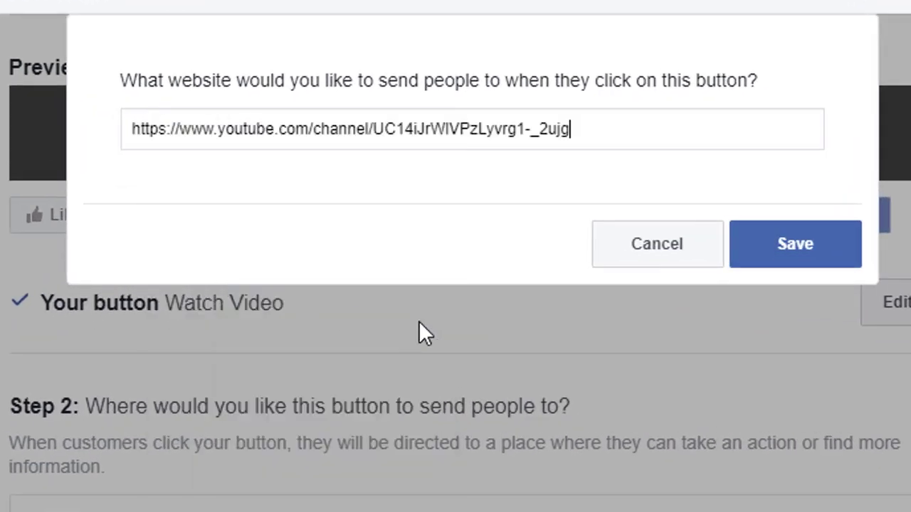
click(796, 250)
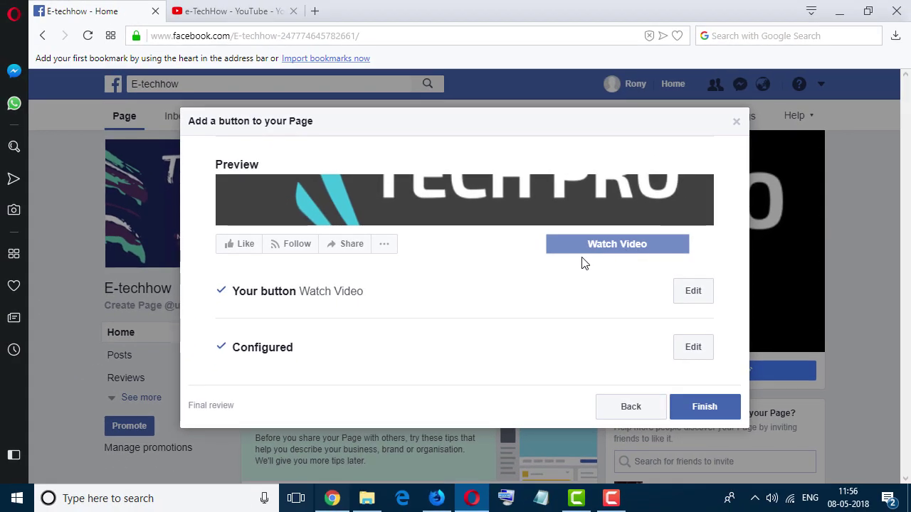
click(703, 411)
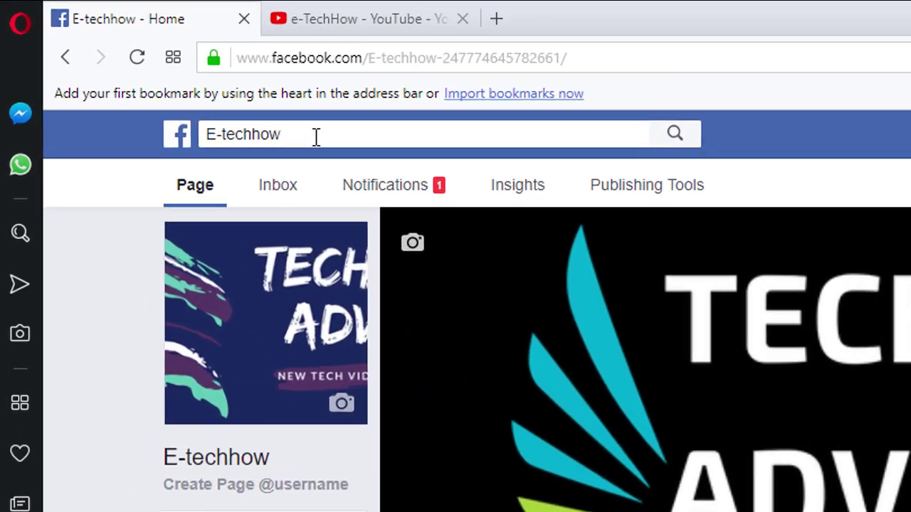
Search Facebook for 'youtube tab'.
click(156, 84)
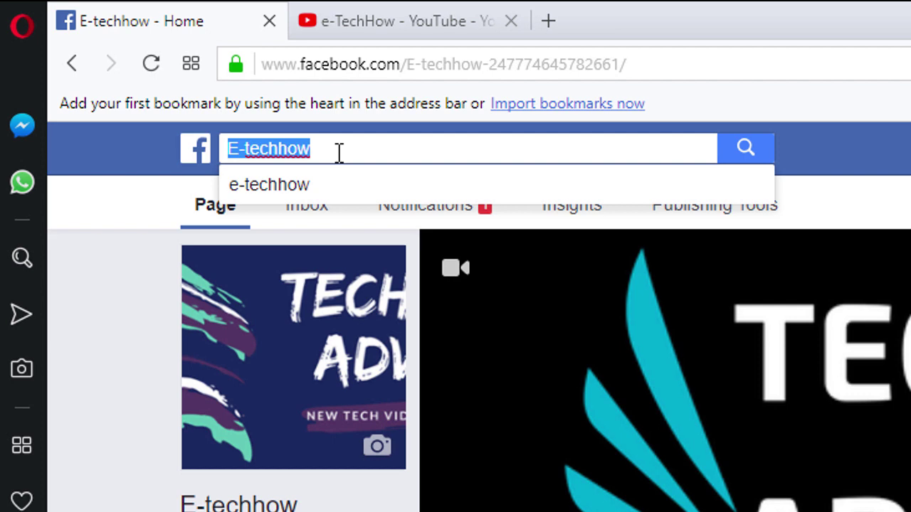
text(youtub)
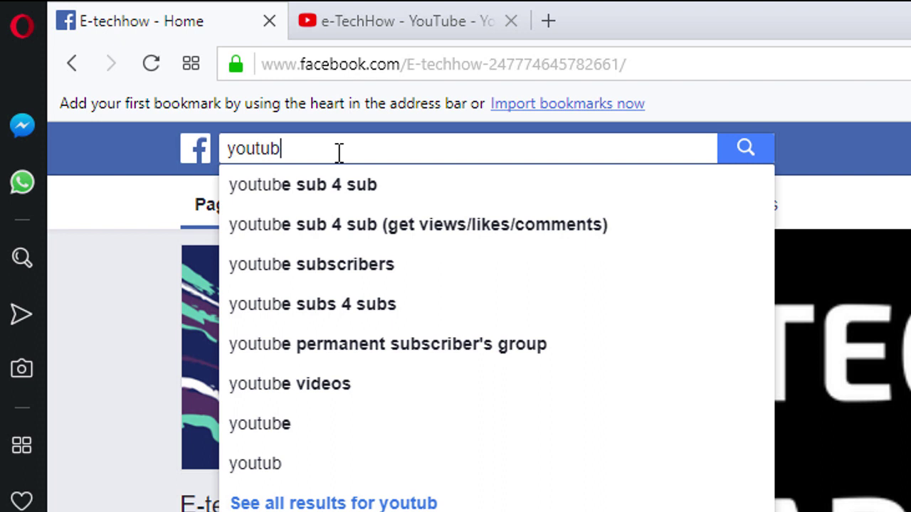
text(e tab)
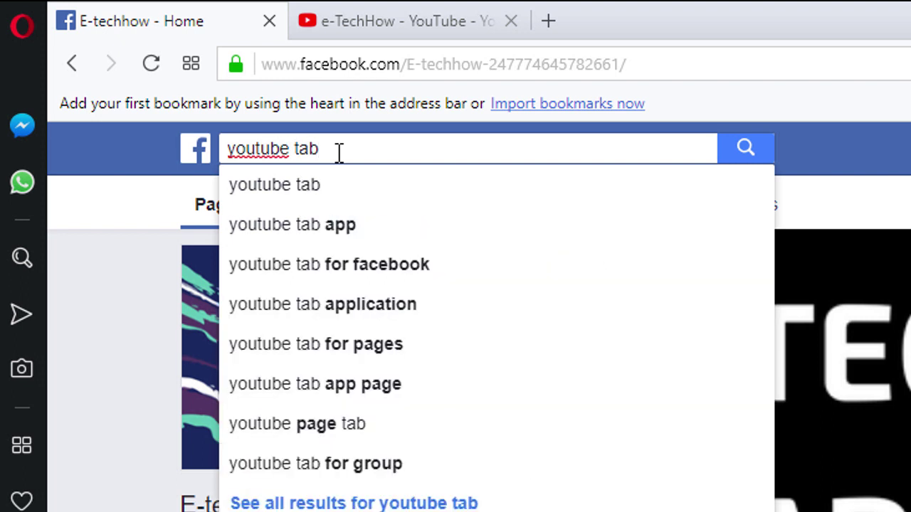
click(740, 157)
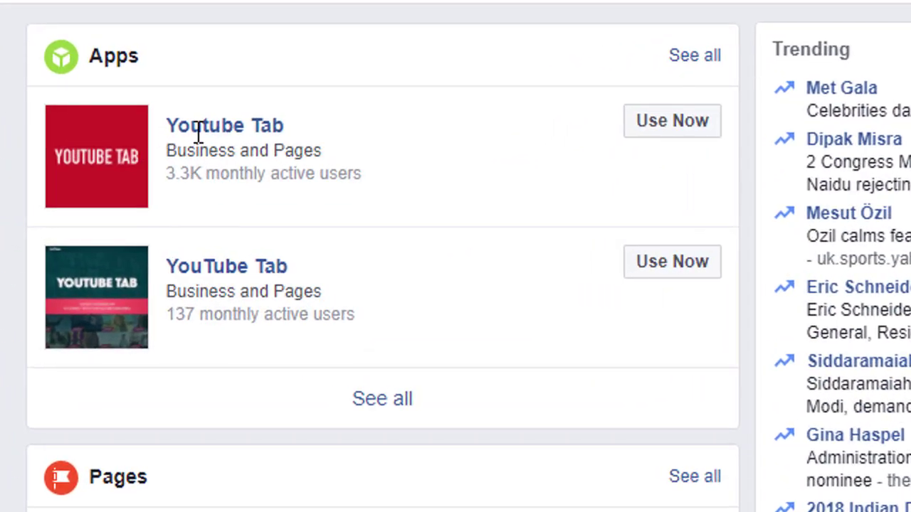
Open the Youtube Tab app with Use Now and choose Install Application!
click(663, 132)
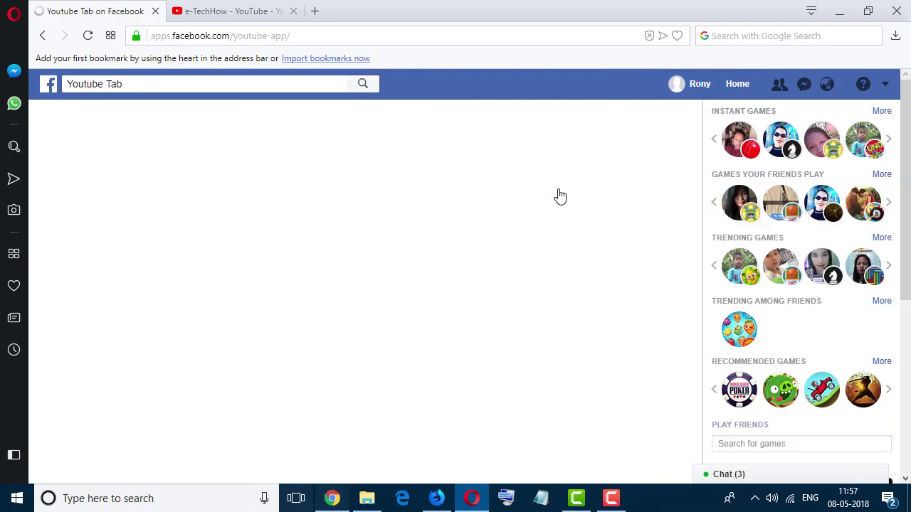
scroll(255, 231, down, 5)
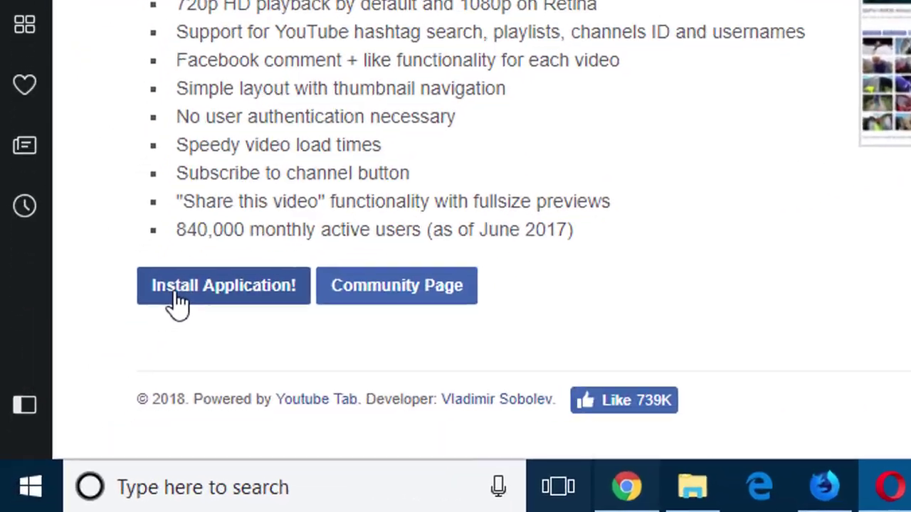
click(101, 393)
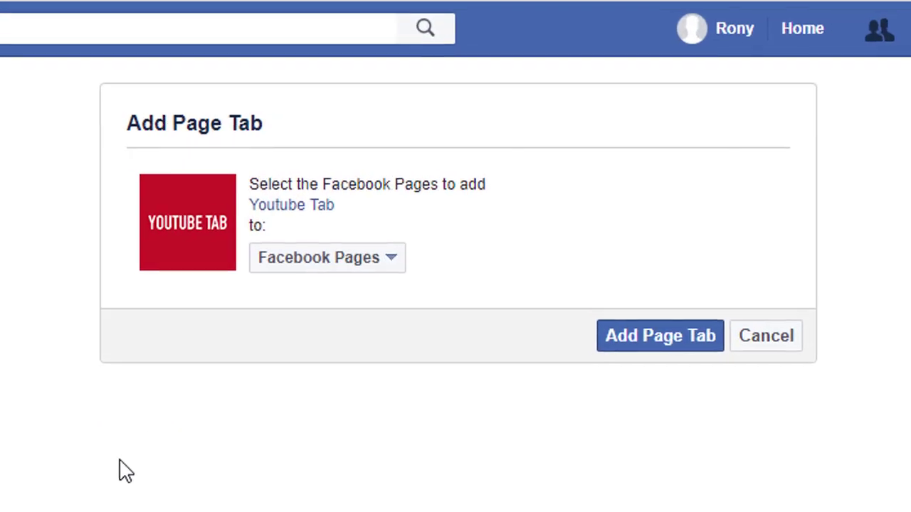
Pick E-techhow from the Facebook Pages list in the Add Page Tab dialog.
click(375, 269)
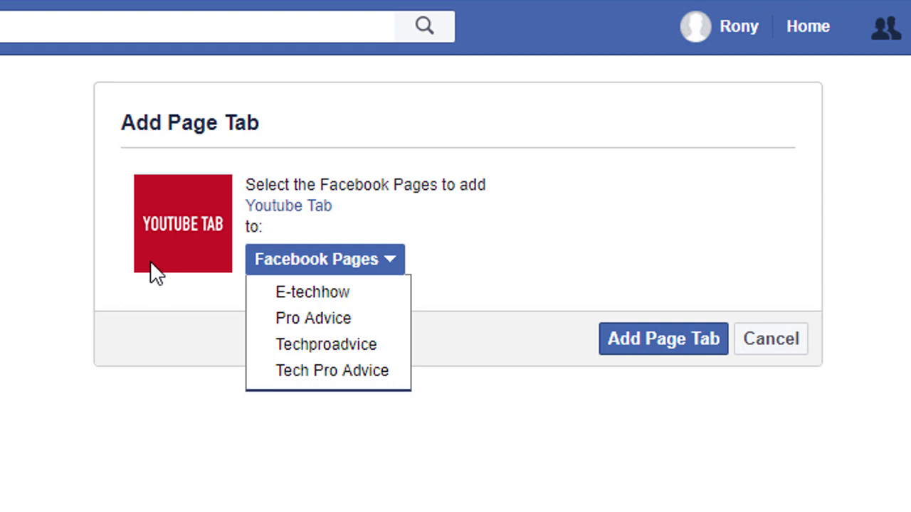
click(298, 301)
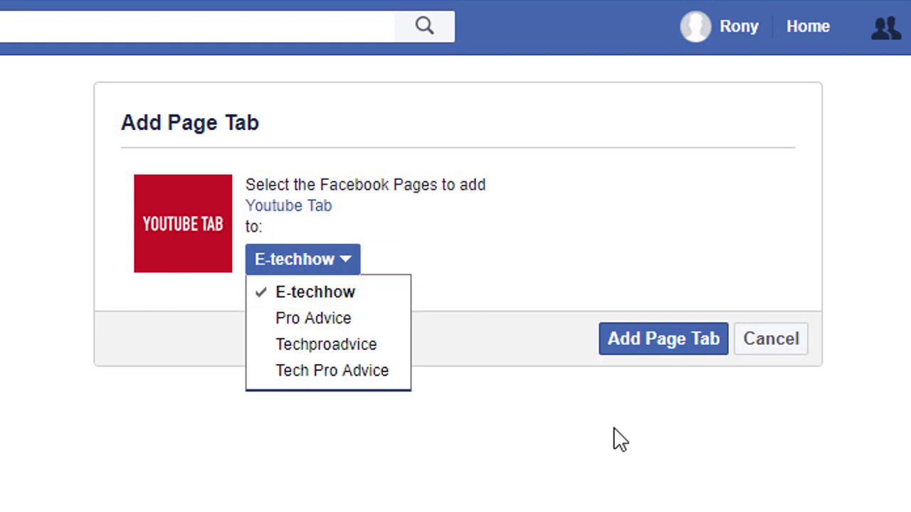
Add the Youtube Tab app to E-techhow and focus its Youtube Channel ID setting.
click(652, 354)
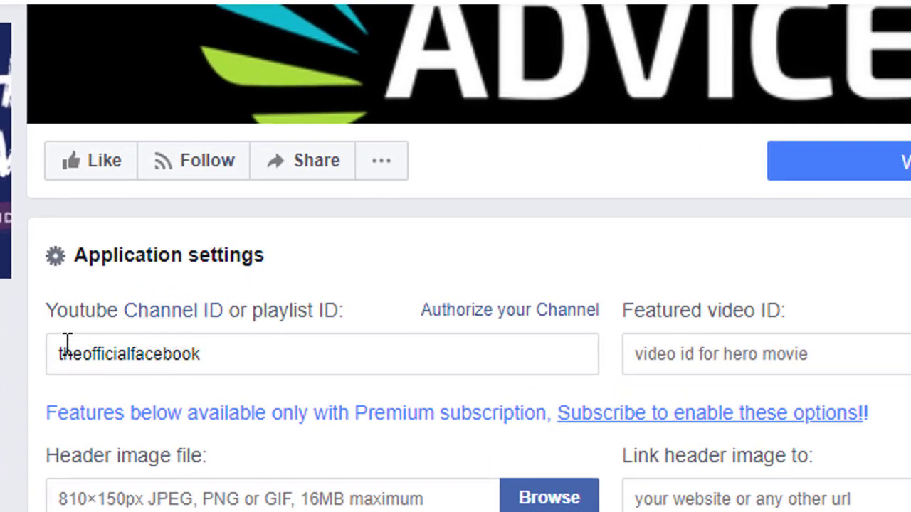
click(60, 349)
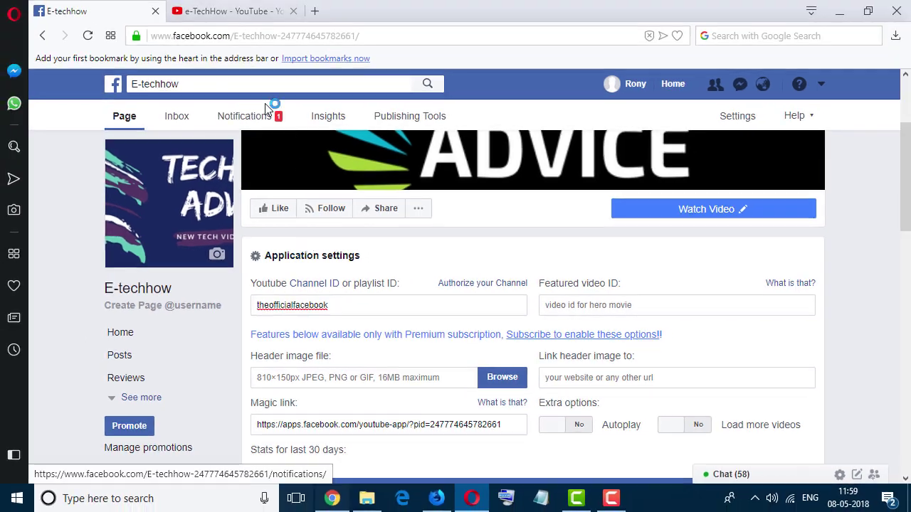
Copy the e-TechHow channel ID from the YouTube channel page's address bar.
click(237, 10)
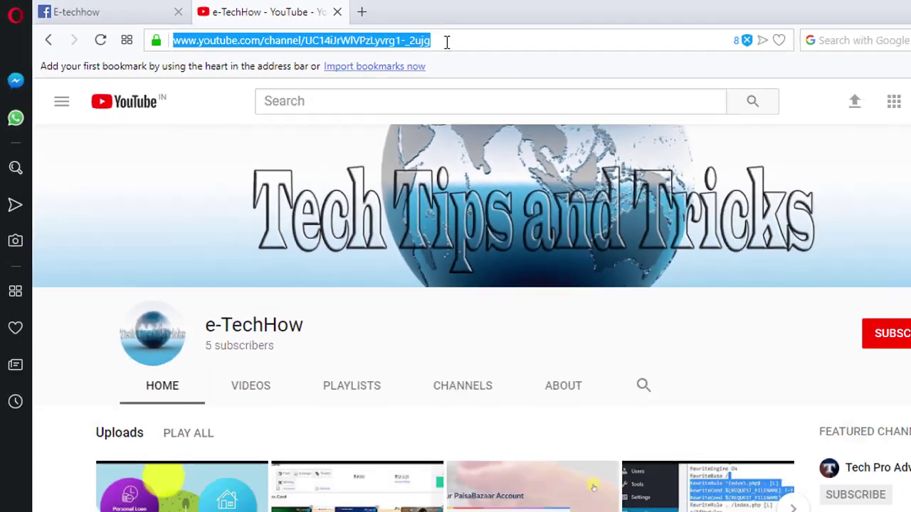
click(644, 64)
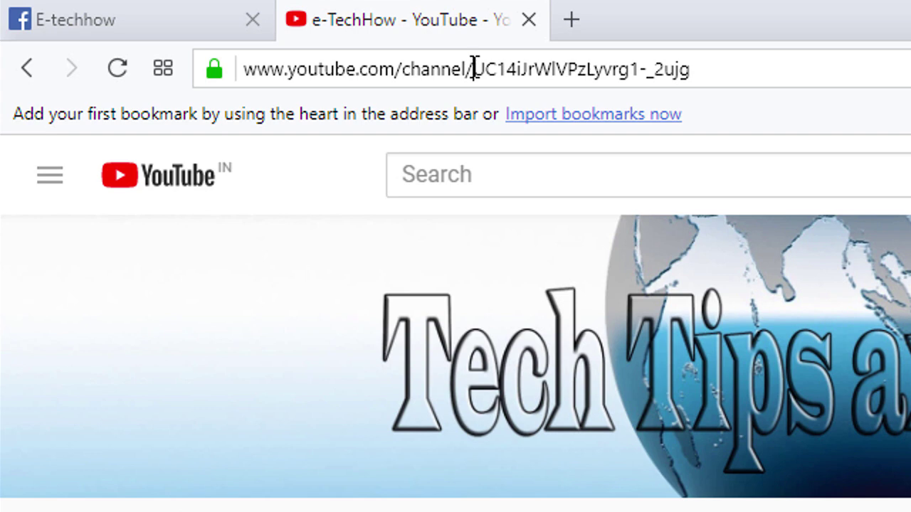
drag(474, 69, 545, 67)
drag(630, 69, 689, 64)
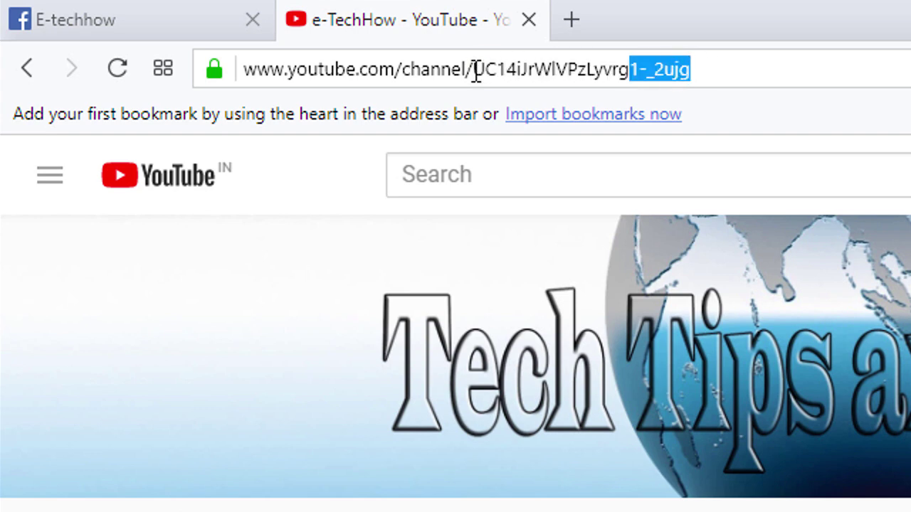
drag(474, 69, 691, 61)
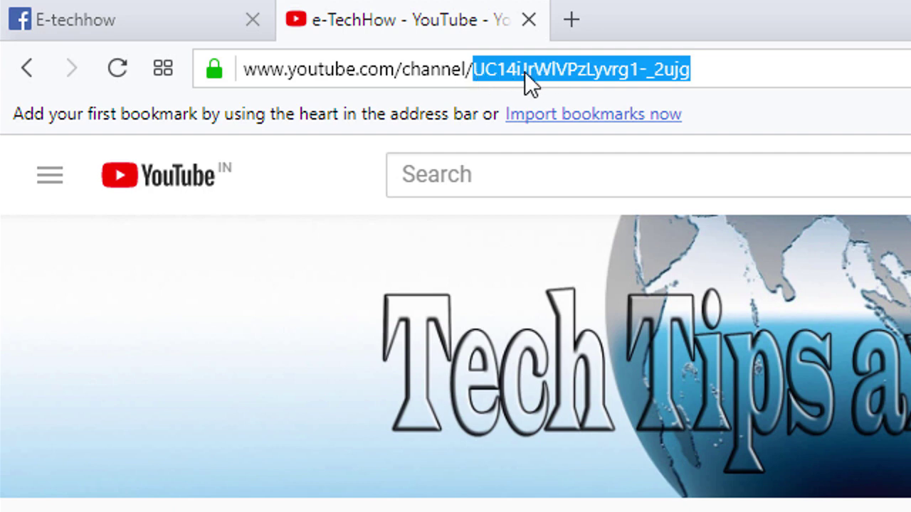
right_click(570, 67)
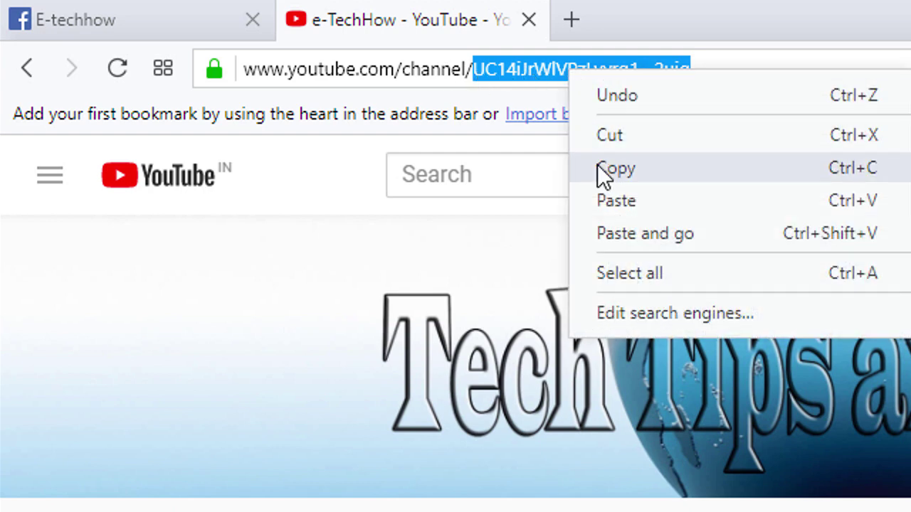
click(605, 168)
Replace theofficialfacebook with the pasted e-TechHow channel ID and save the Youtube Tab settings.
click(142, 21)
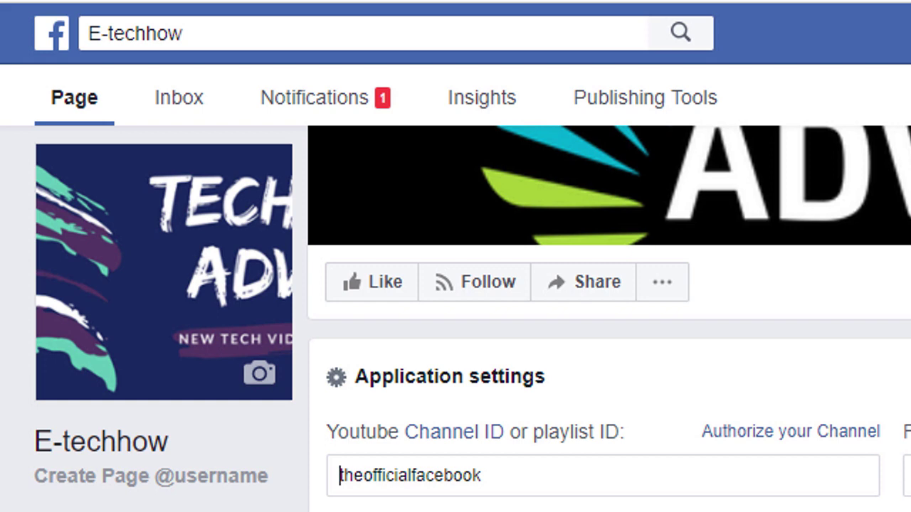
drag(189, 304, 398, 281)
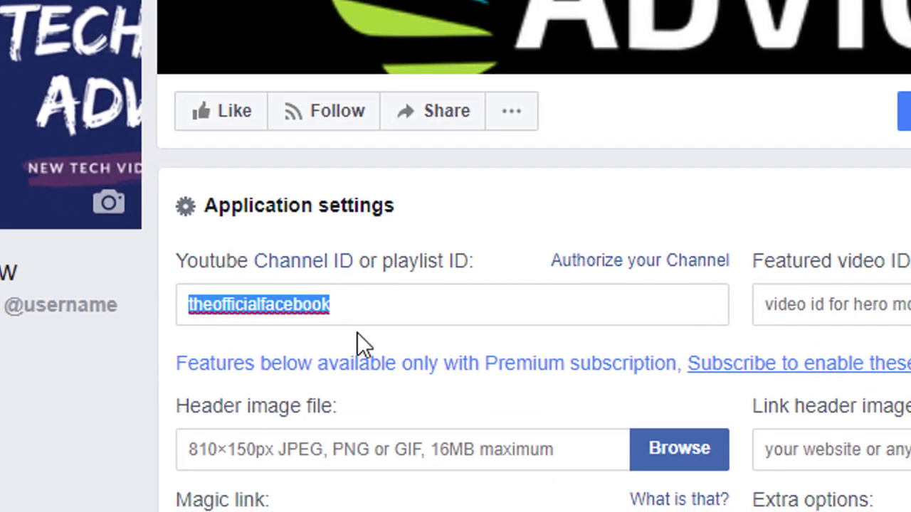
key(BackSpace)
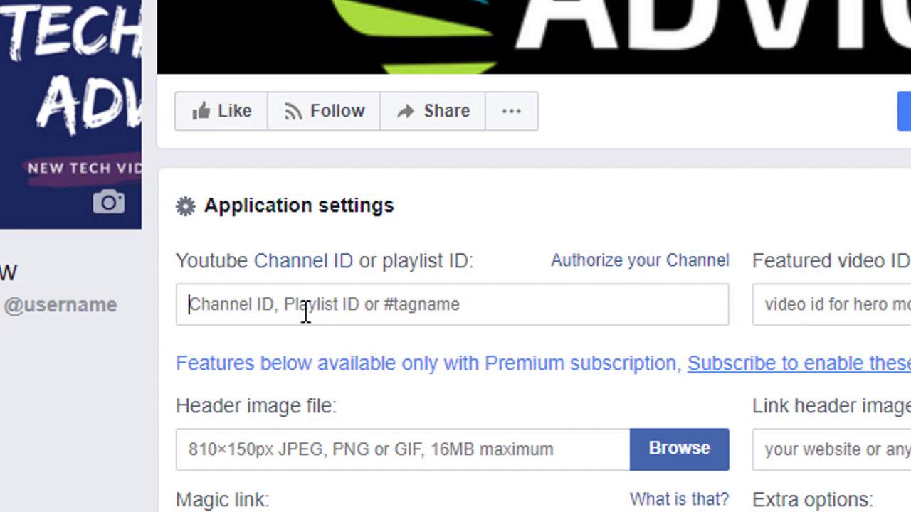
key(ctrl+v)
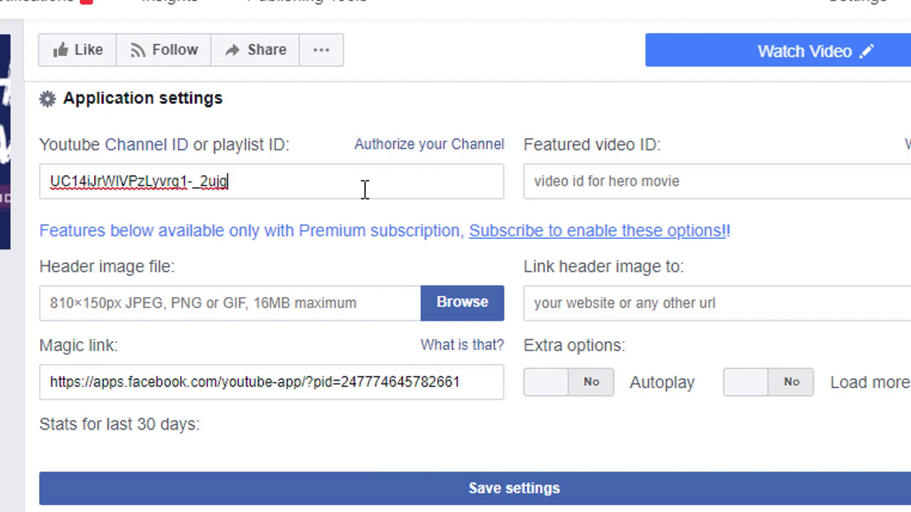
click(498, 499)
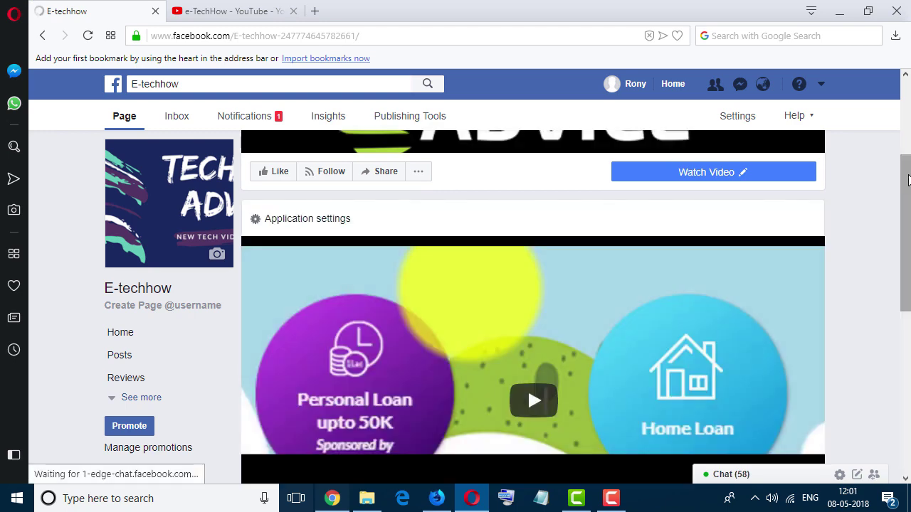
Scroll through the Youtube Tab's video player and e-TechHow video thumbnails, then back up.
drag(908, 180, 904, 159)
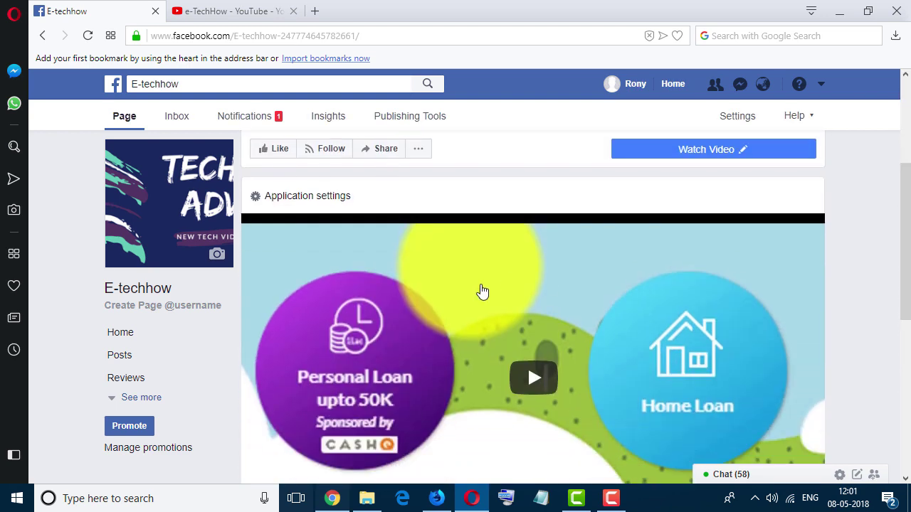
drag(905, 200, 887, 225)
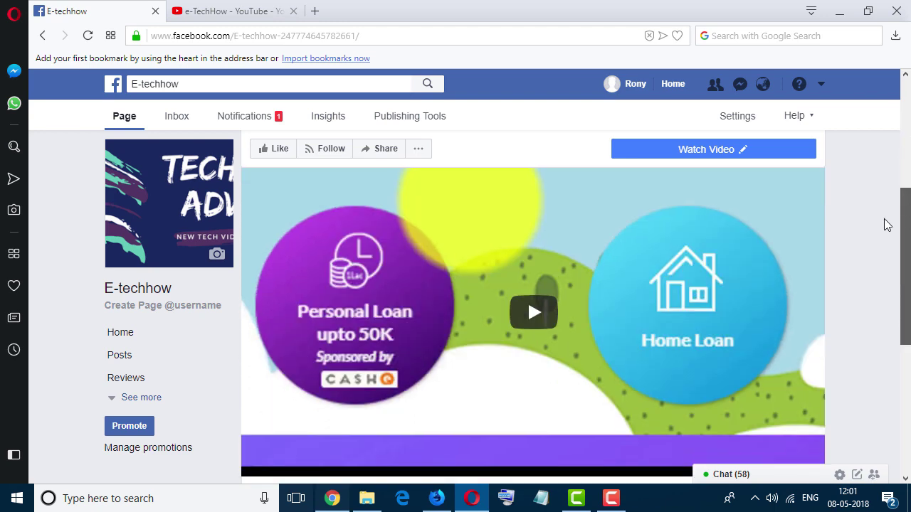
scroll(534, 313, down, 5)
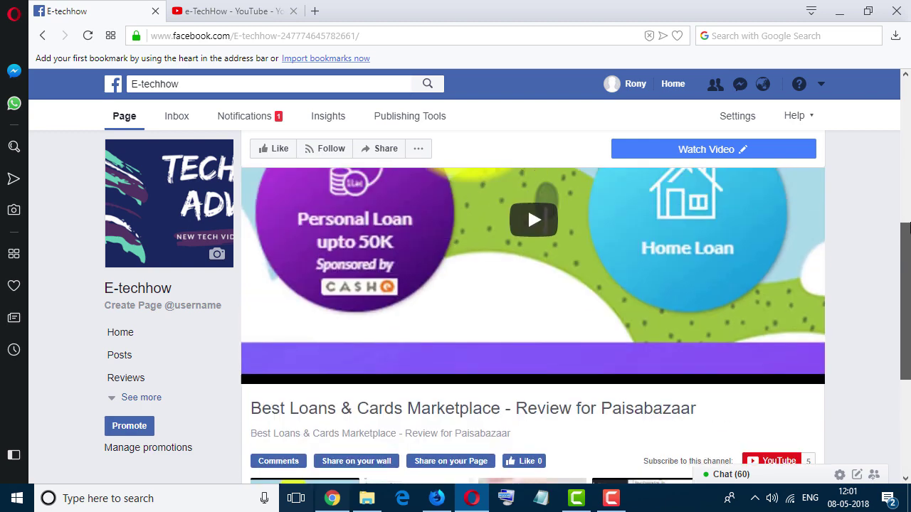
drag(907, 364, 909, 190)
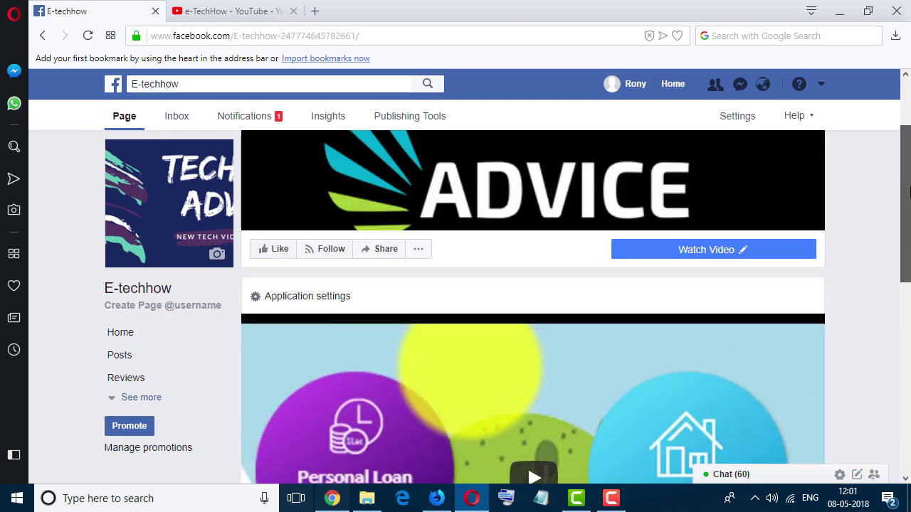